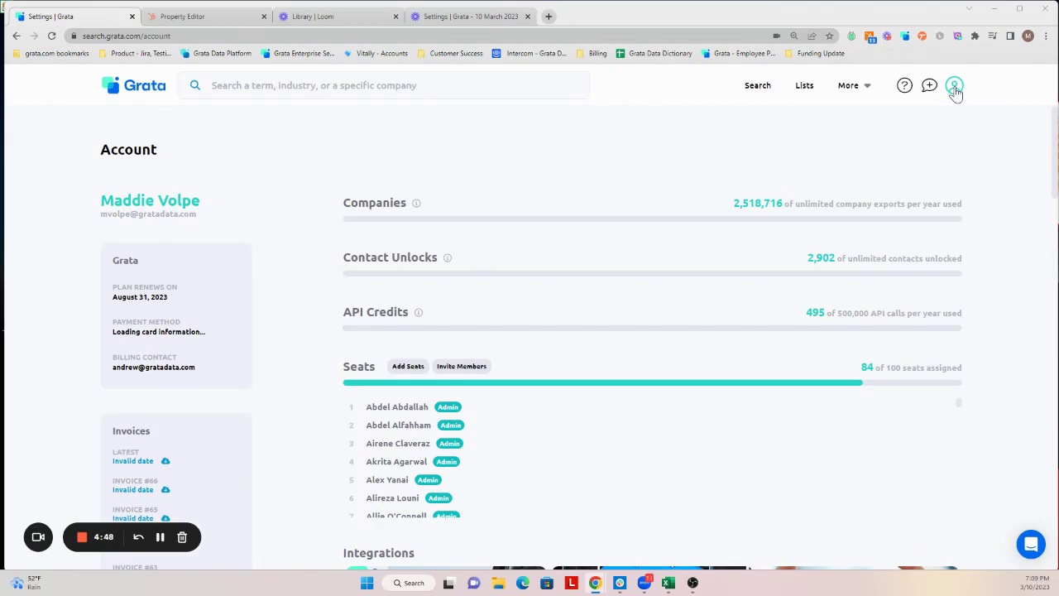
# Go to Account settings from the profile menu and scroll down to the Integrations section.
pyautogui.click(954, 88)
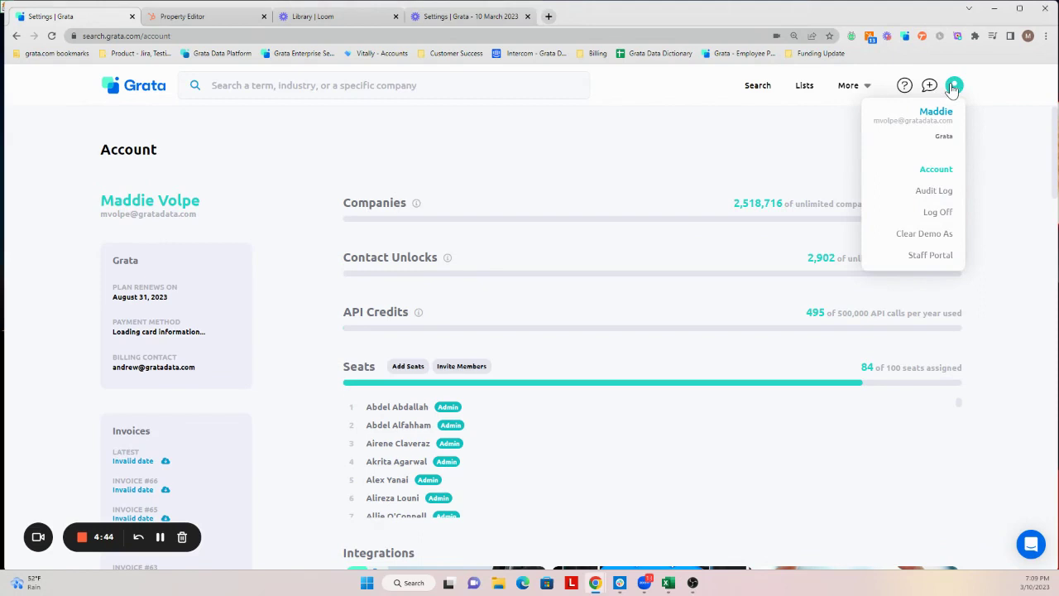
pyautogui.click(935, 173)
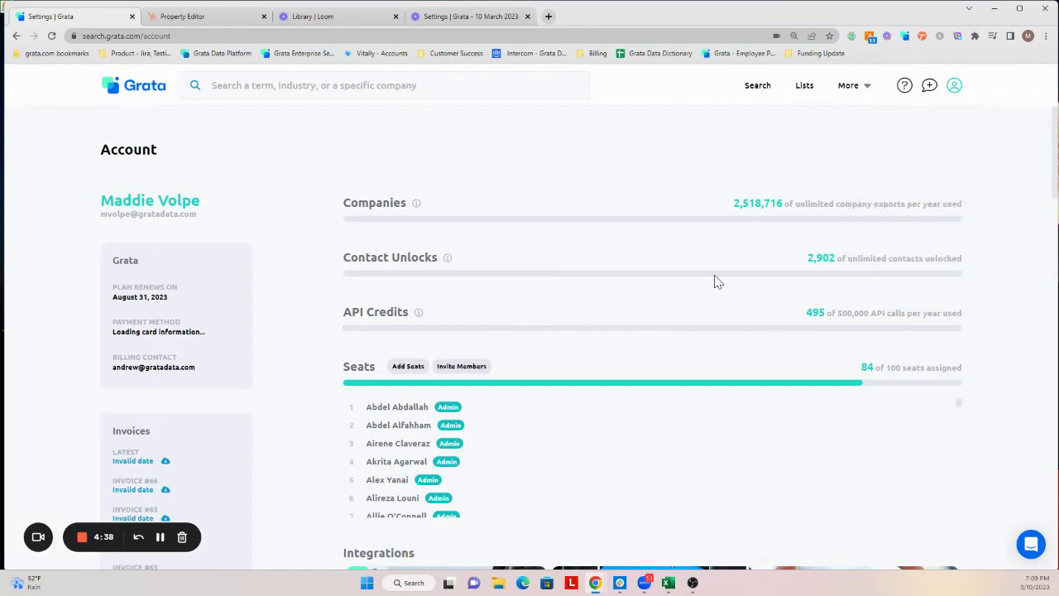
pyautogui.scroll(-2, 717, 279)
pyautogui.scroll(-1, 717, 281)
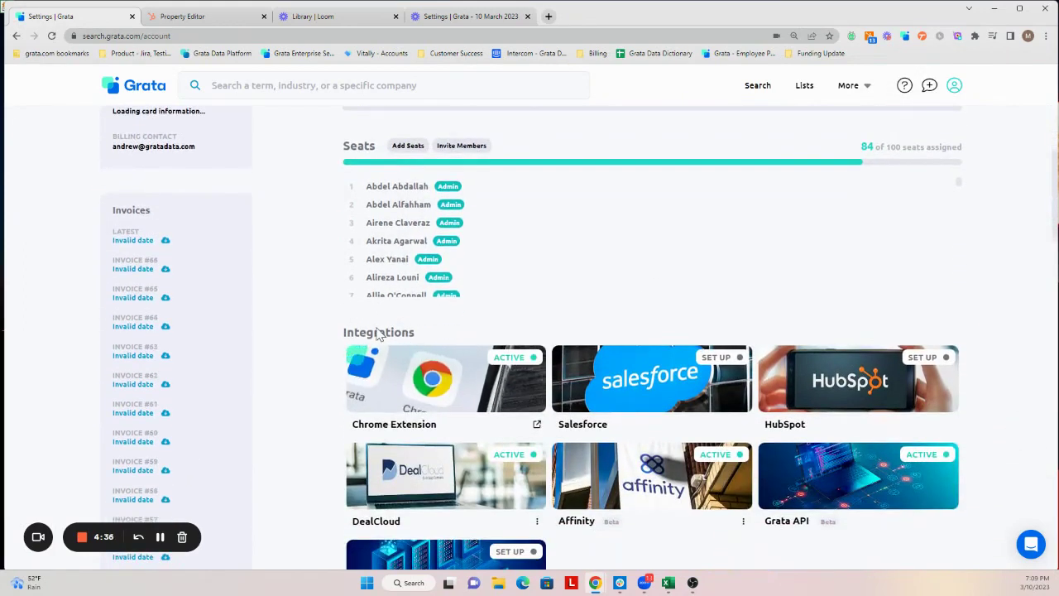
# Authorize the HubSpot integration using the Grata Data HubSpot account.
pyautogui.click(844, 399)
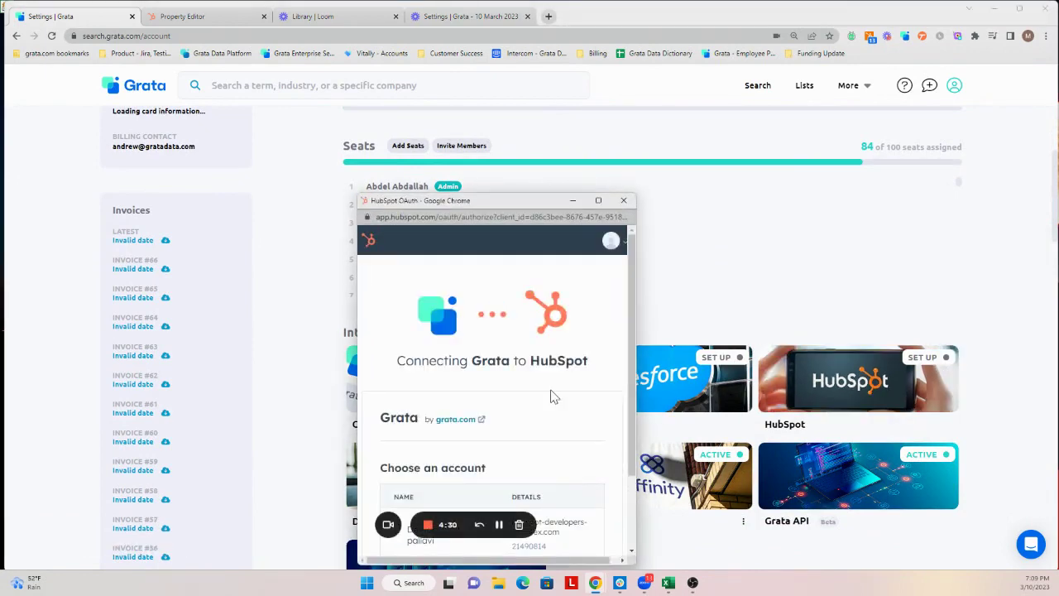
pyautogui.scroll(-2, 554, 397)
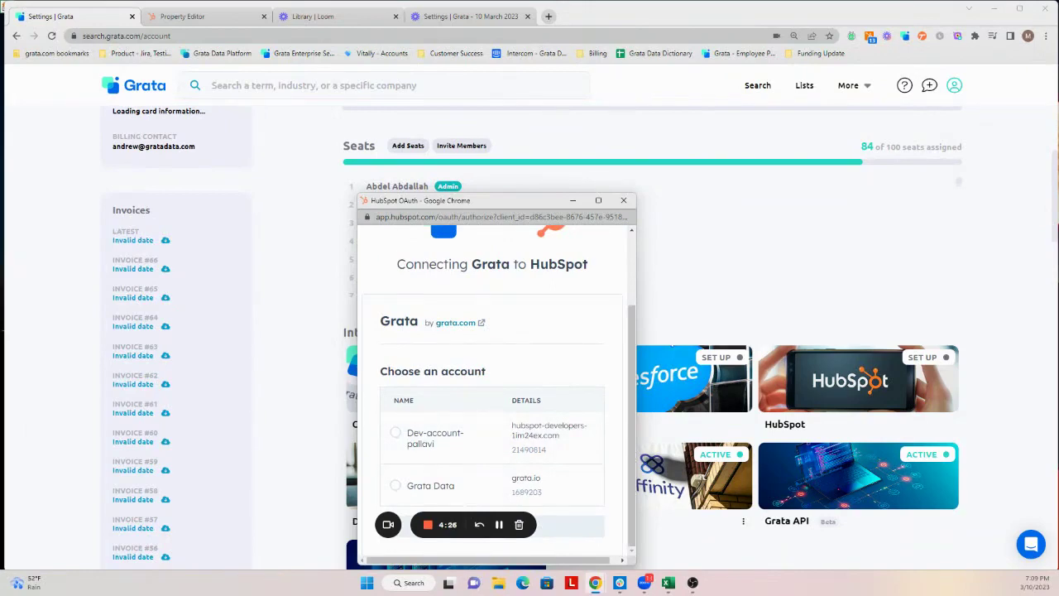
pyautogui.click(395, 487)
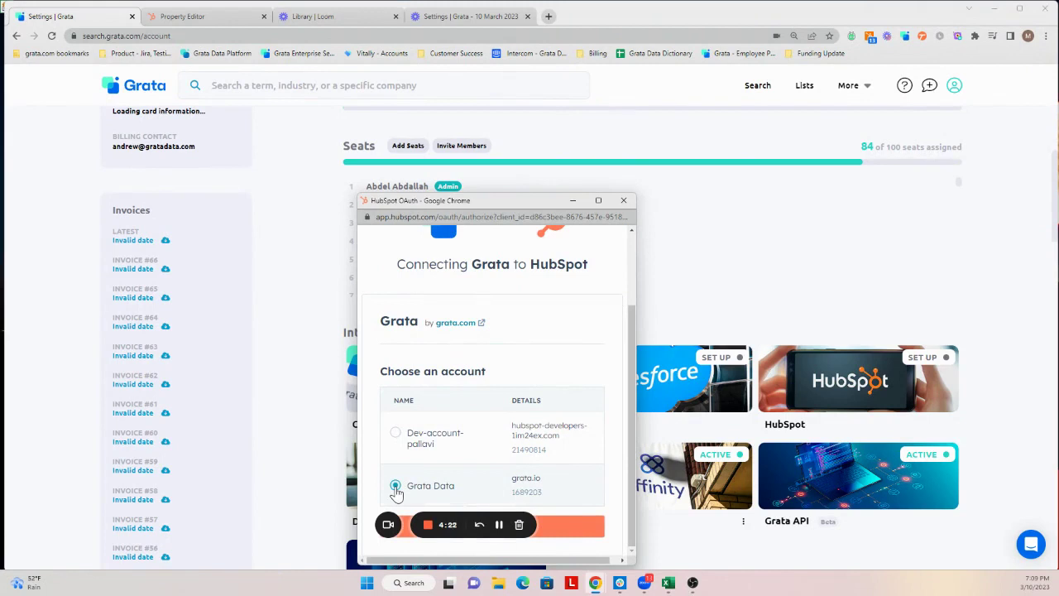
pyautogui.click(565, 528)
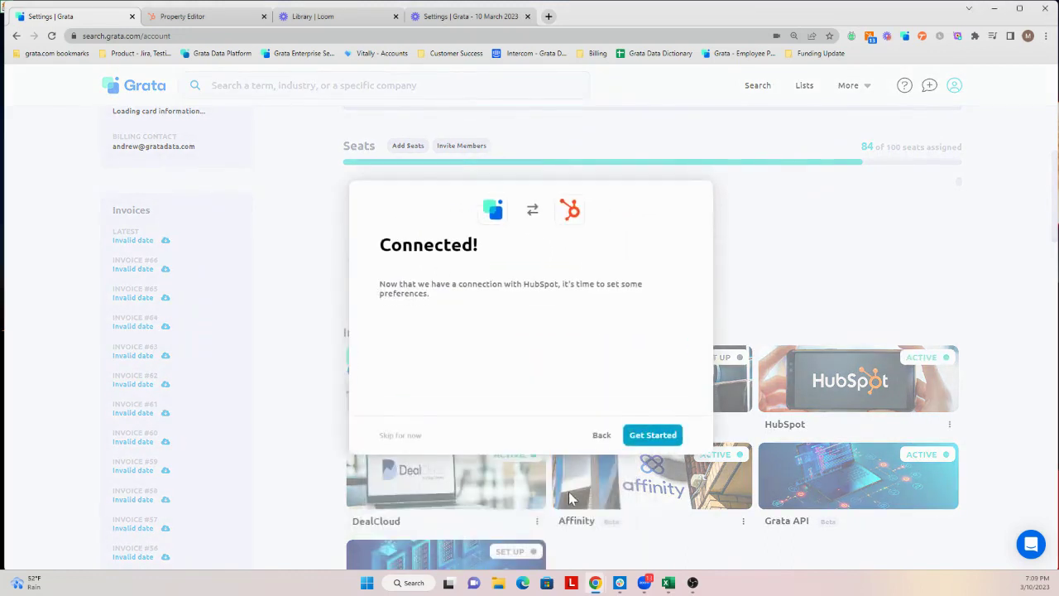
pyautogui.click(654, 435)
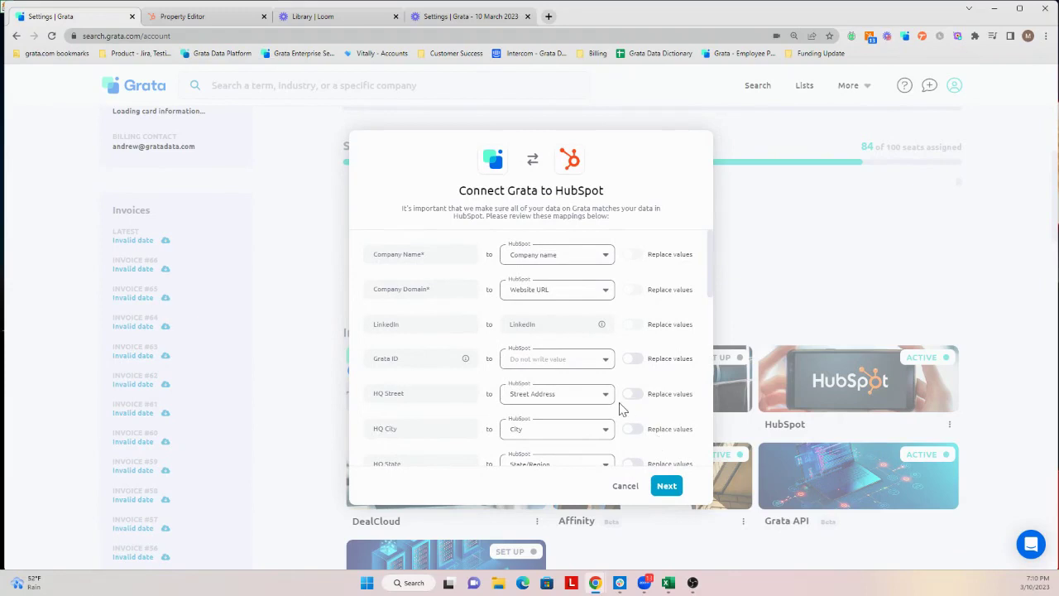
pyautogui.click(557, 430)
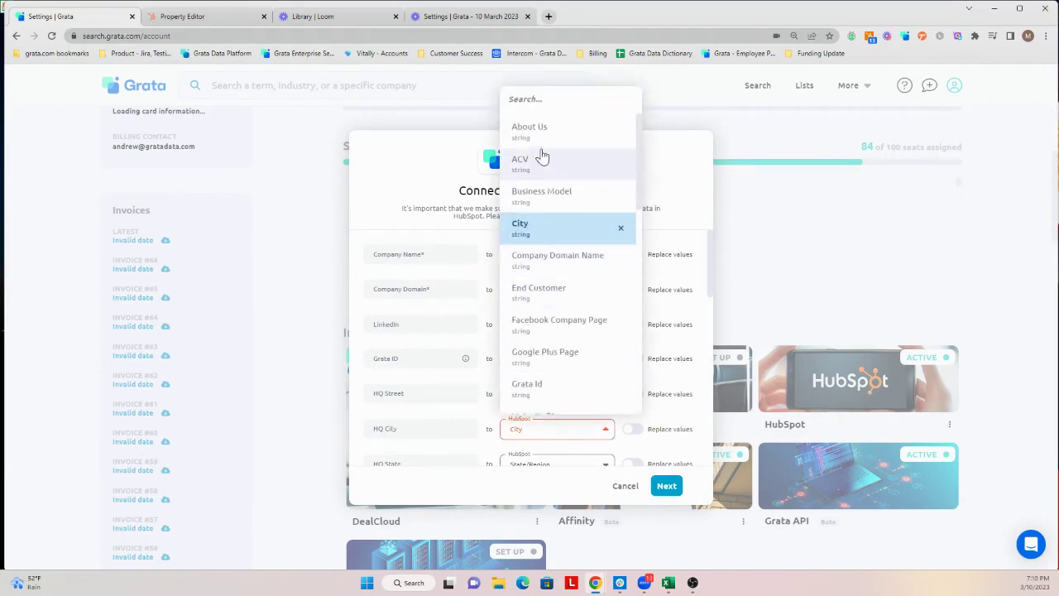
pyautogui.click(553, 101)
pyautogui.write('city')
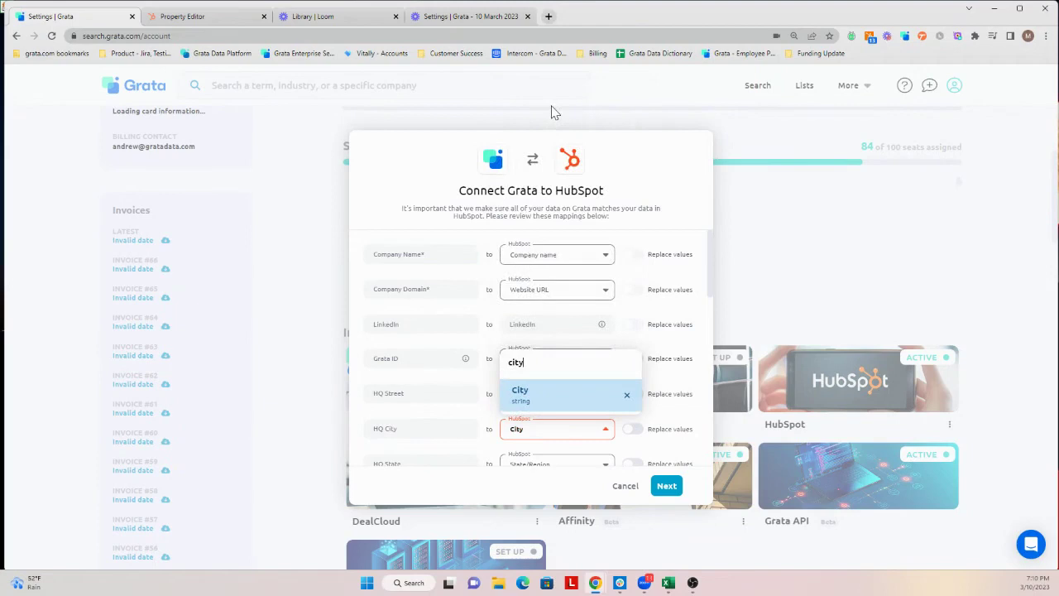
pyautogui.click(469, 430)
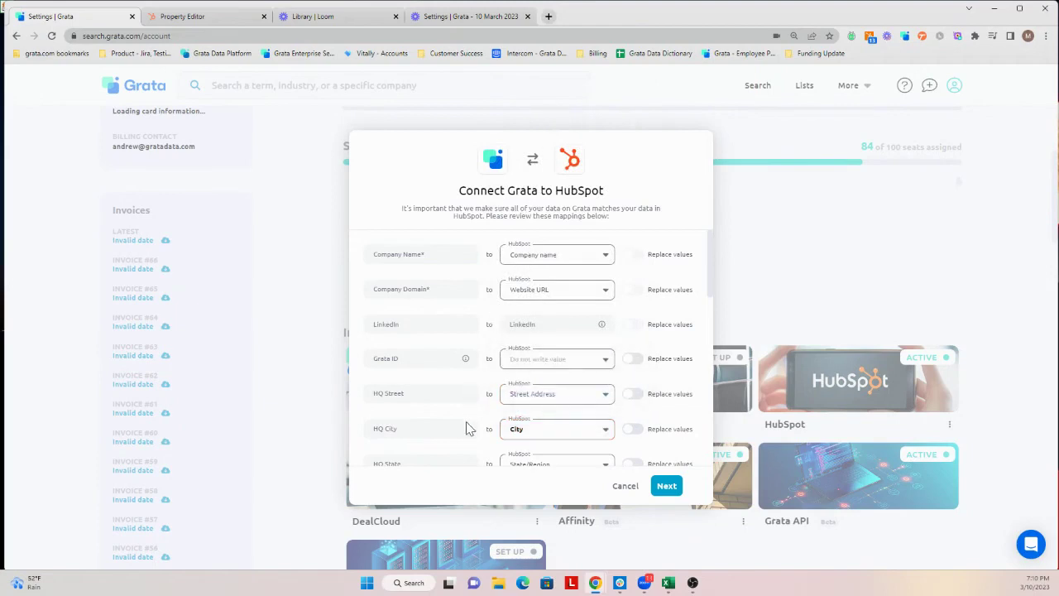
pyautogui.click(634, 397)
pyautogui.click(633, 395)
# Keep the contact mappings (Contact Name to Name, Title to Job Title, Email to Email) and proceed to Sync Preferences.
pyautogui.click(664, 487)
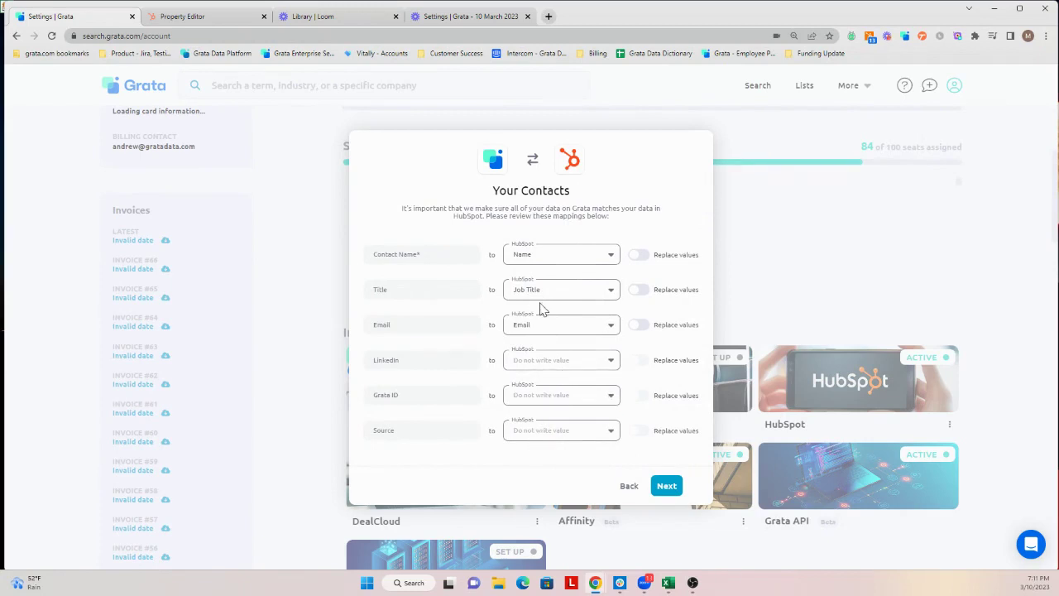
pyautogui.click(543, 261)
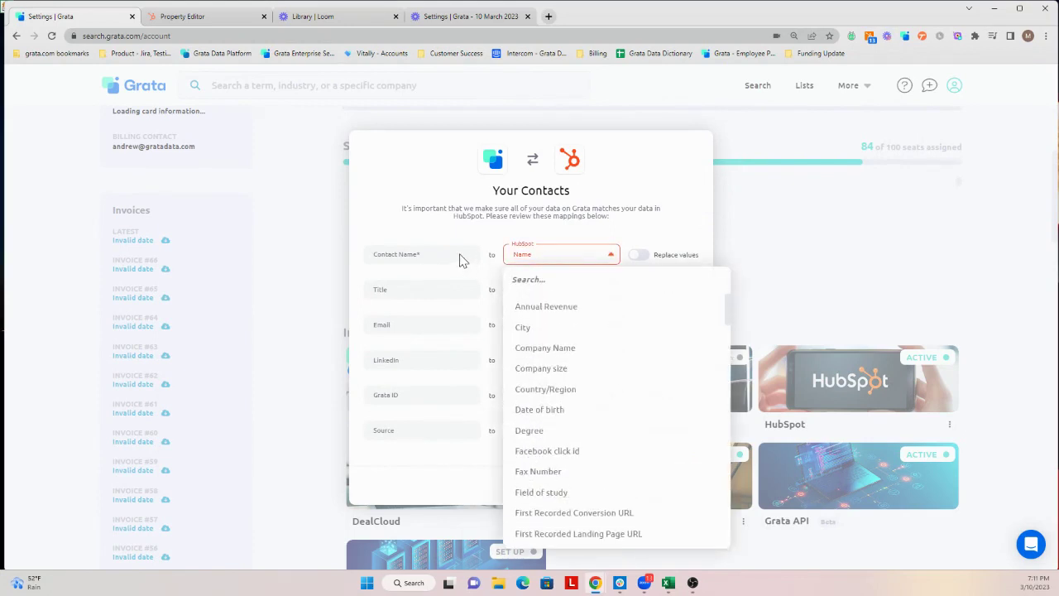
pyautogui.click(462, 259)
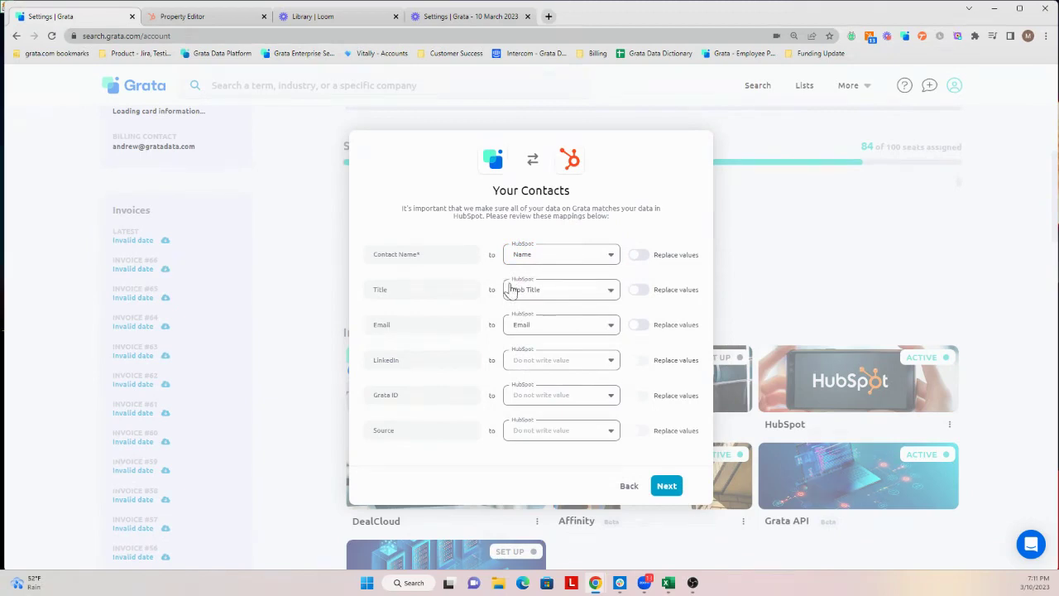
pyautogui.click(662, 488)
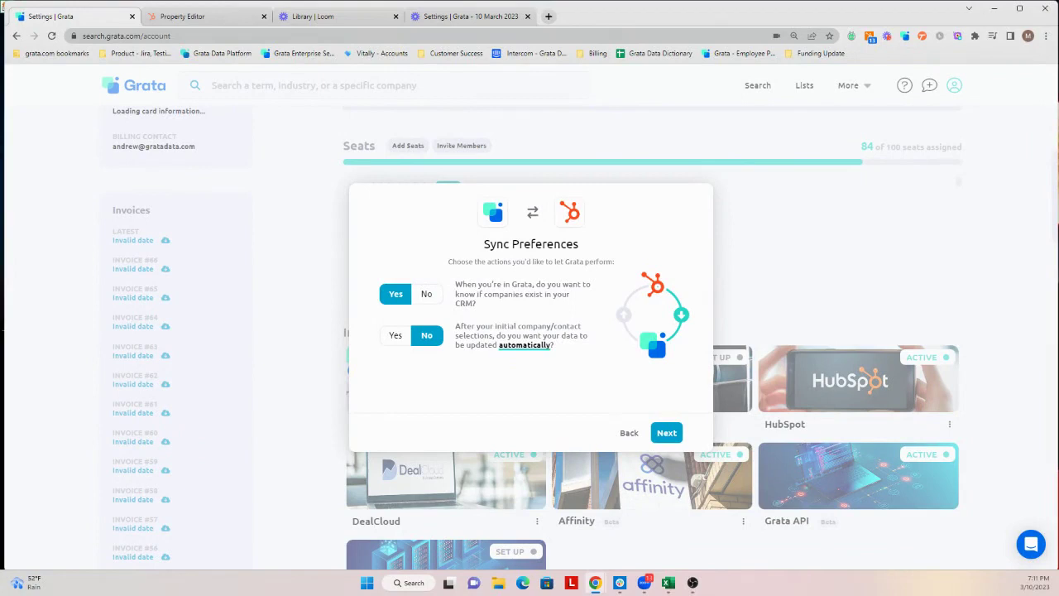
# Switch the automatic-update sync preference to Yes.
pyautogui.click(397, 342)
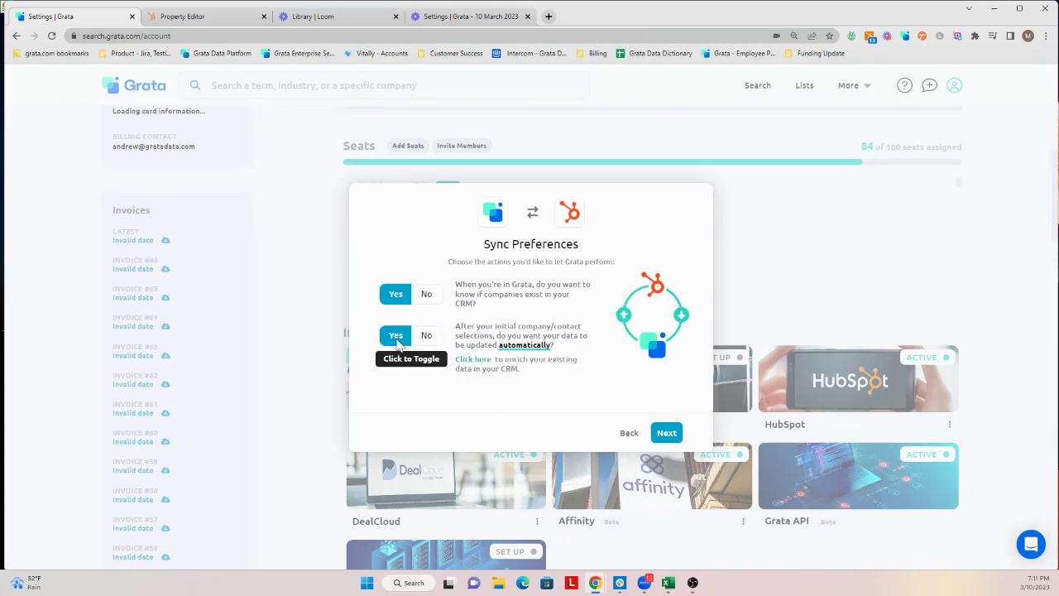
# Dismiss the CRM enrichment offer, set automatic updates back to No, and complete the setup.
pyautogui.click(486, 365)
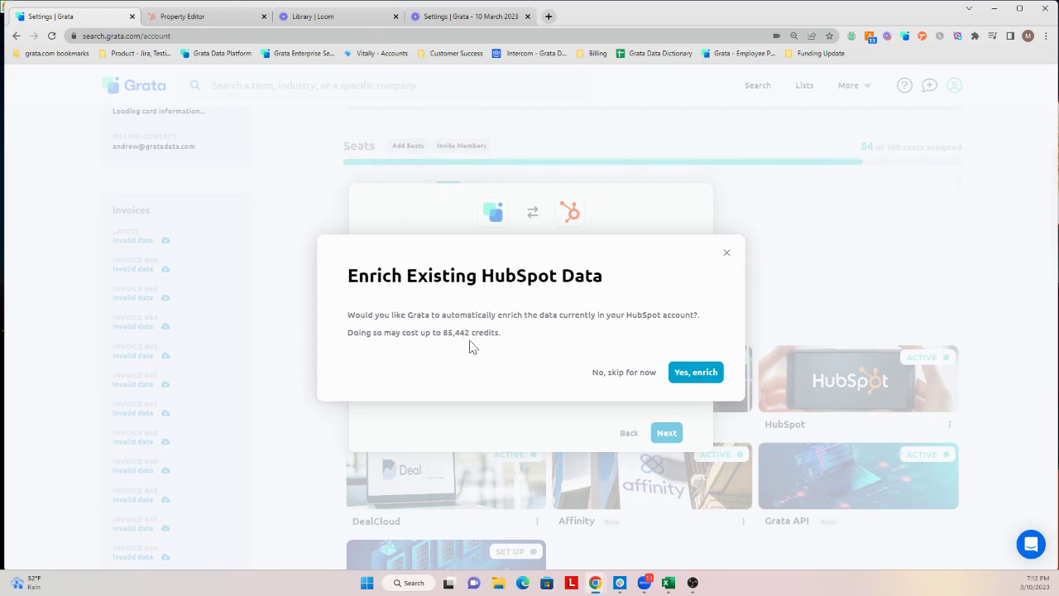
pyautogui.click(727, 252)
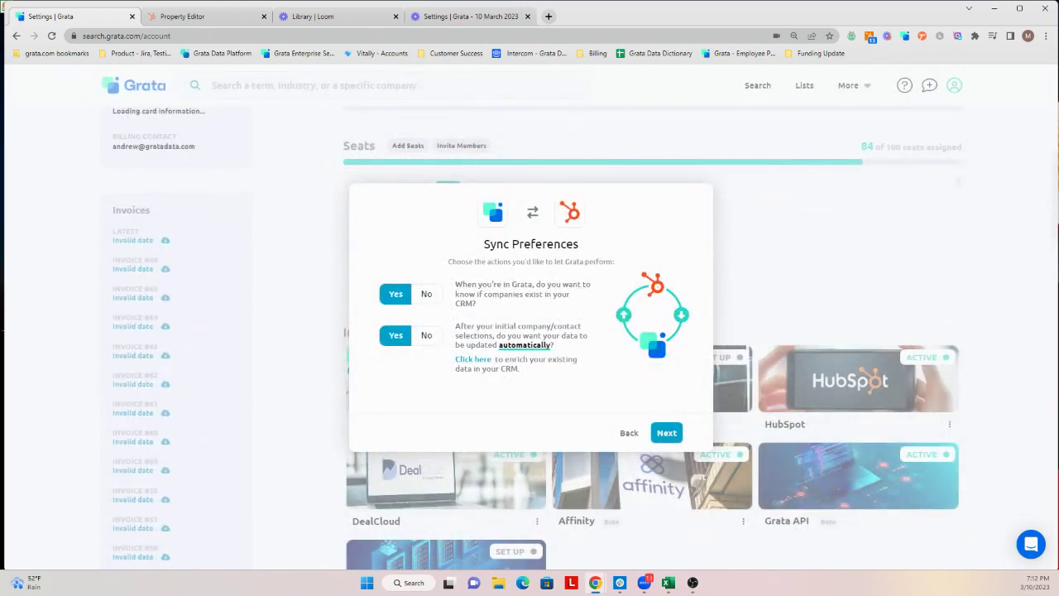
pyautogui.click(426, 336)
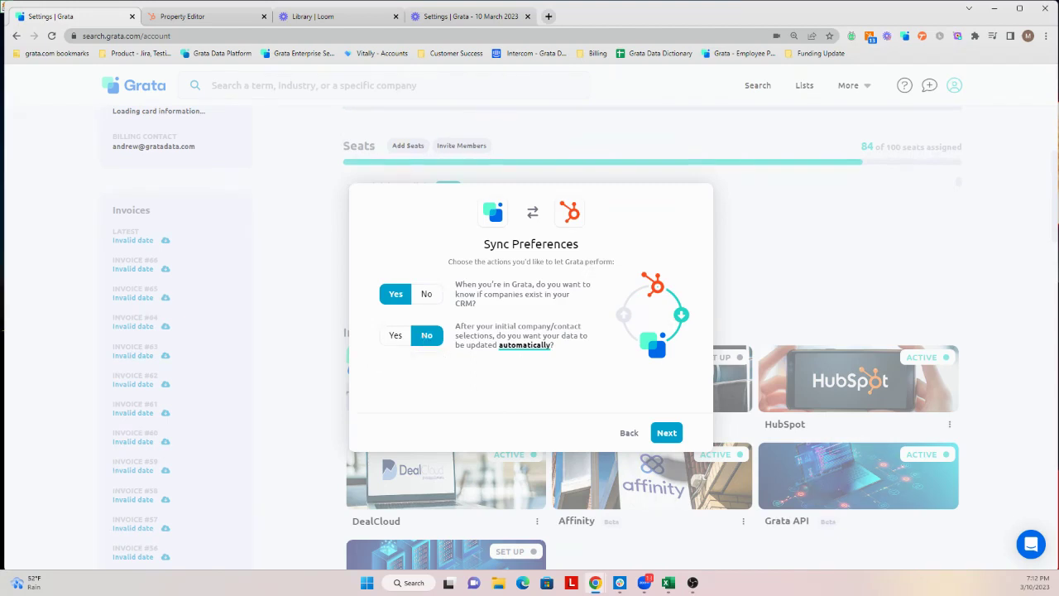
pyautogui.click(669, 434)
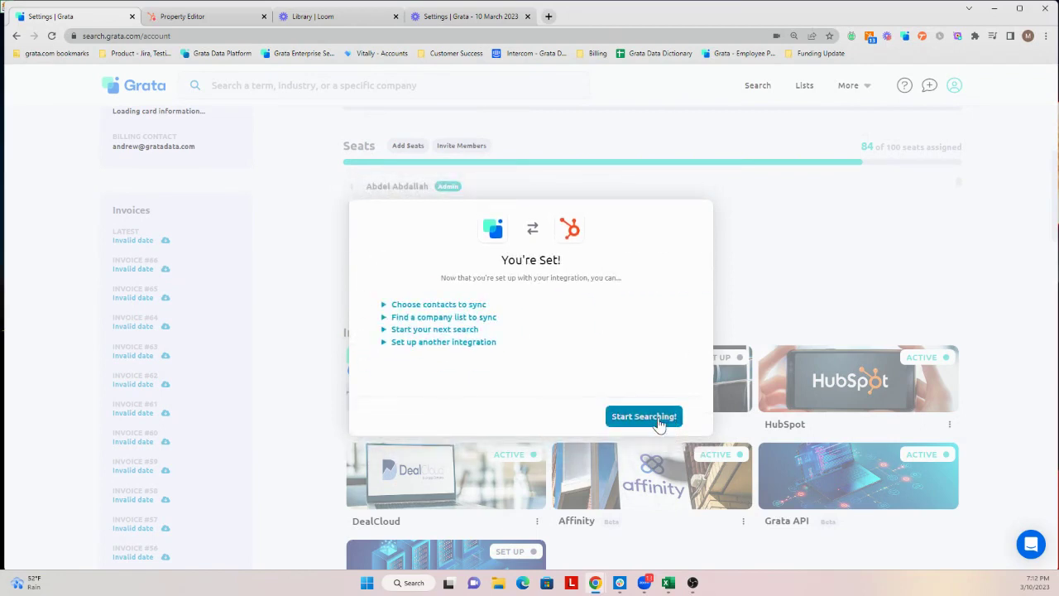
pyautogui.click(660, 420)
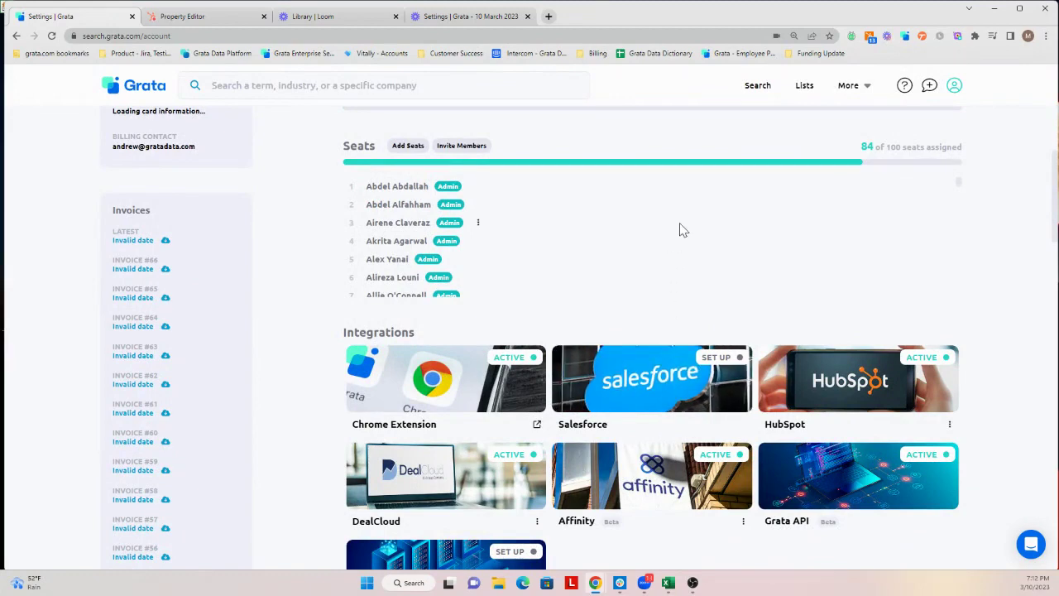
# Sync the 197 companies of the US Companies DB - Employee Programs Administration list to HubSpot.
pyautogui.click(804, 86)
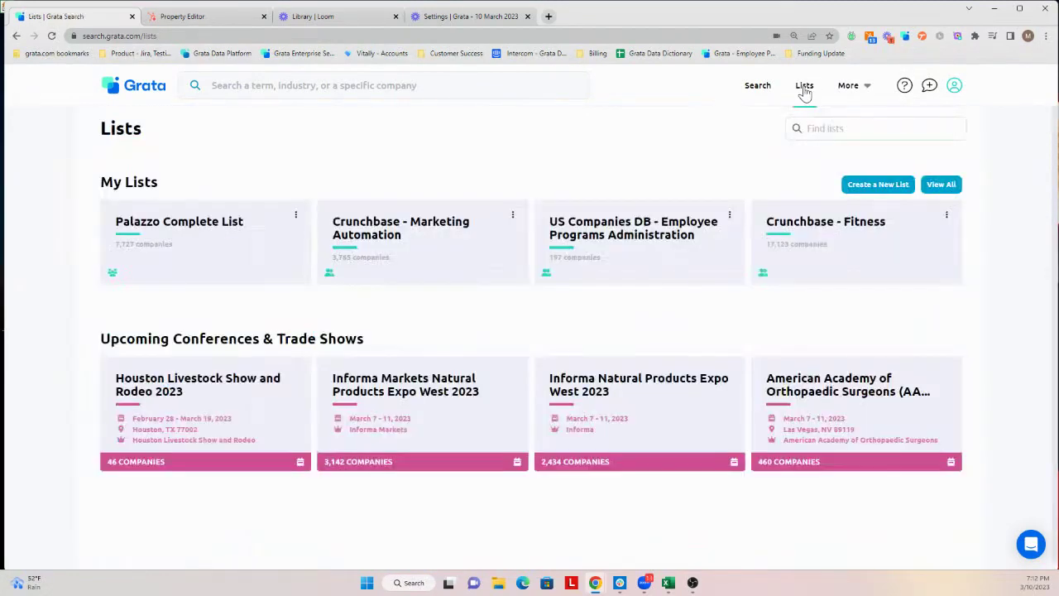
pyautogui.click(584, 267)
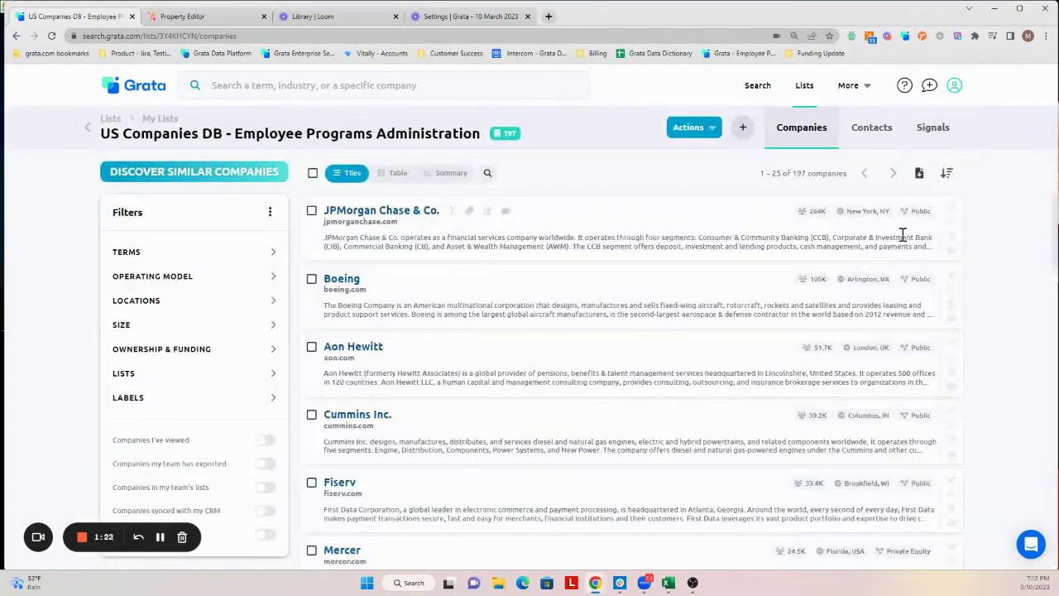
pyautogui.click(921, 175)
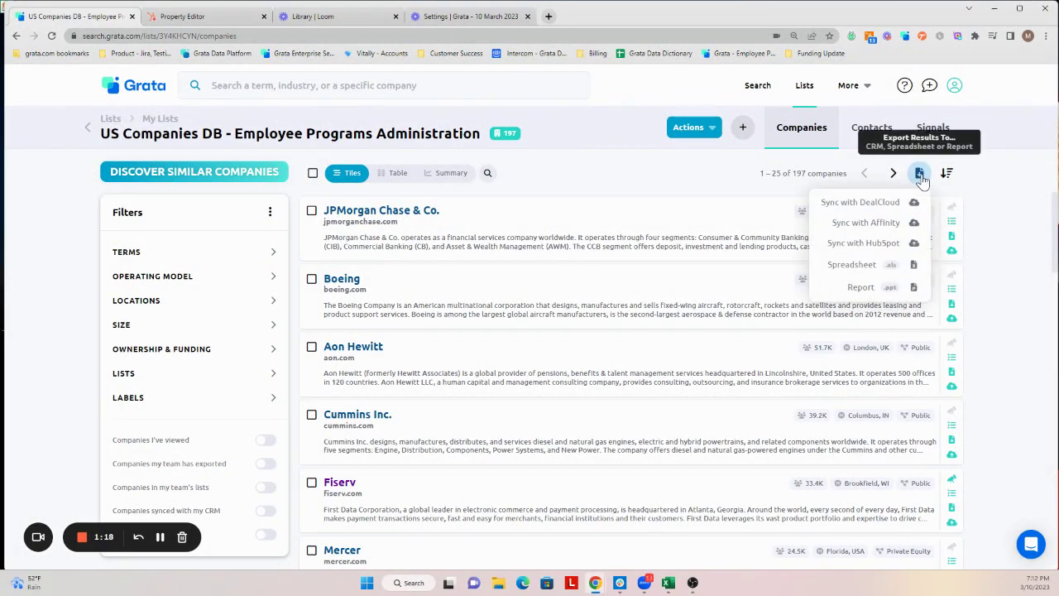
pyautogui.click(864, 243)
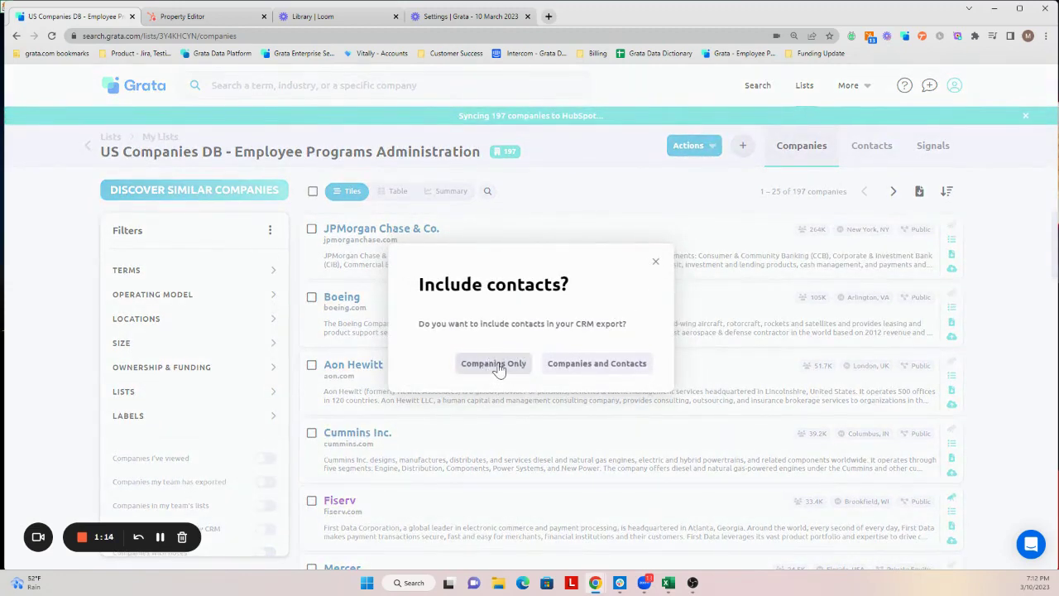
pyautogui.click(657, 262)
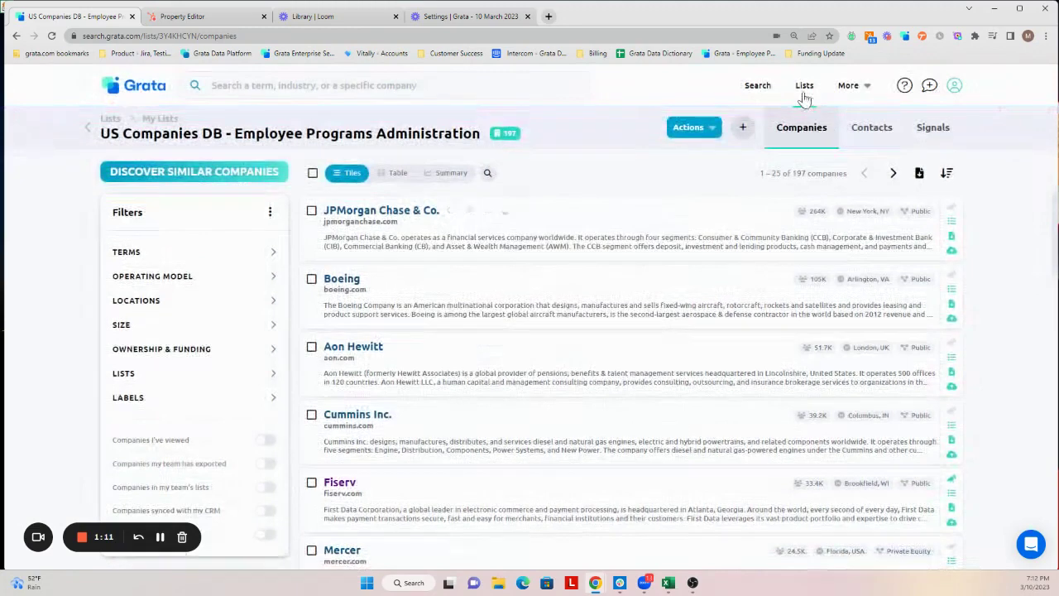
# Search for 'esi software' and open the ESI Software company profile.
pyautogui.click(757, 87)
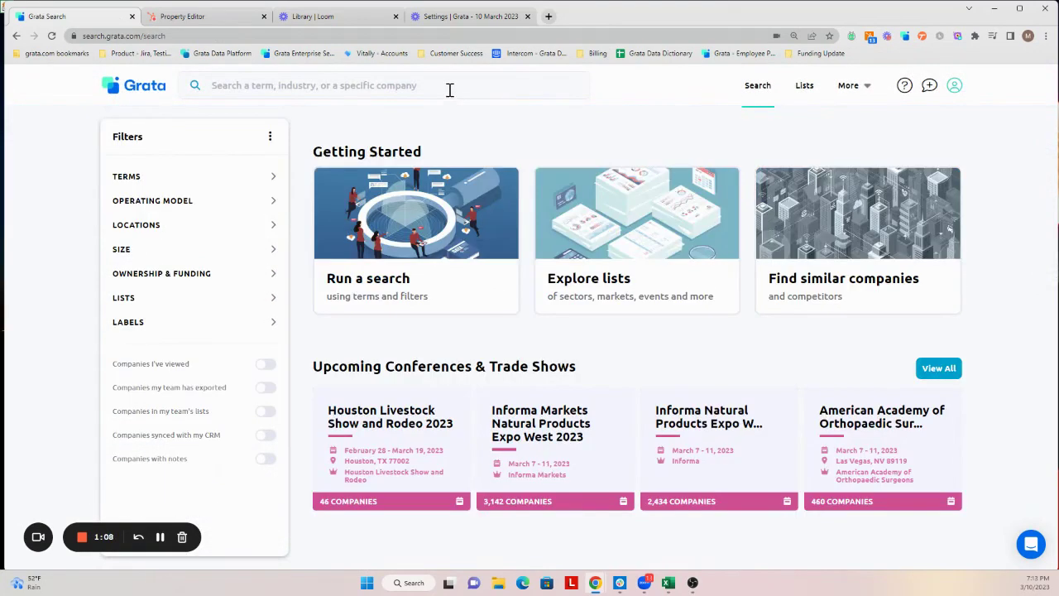
pyautogui.click(449, 90)
pyautogui.write('es')
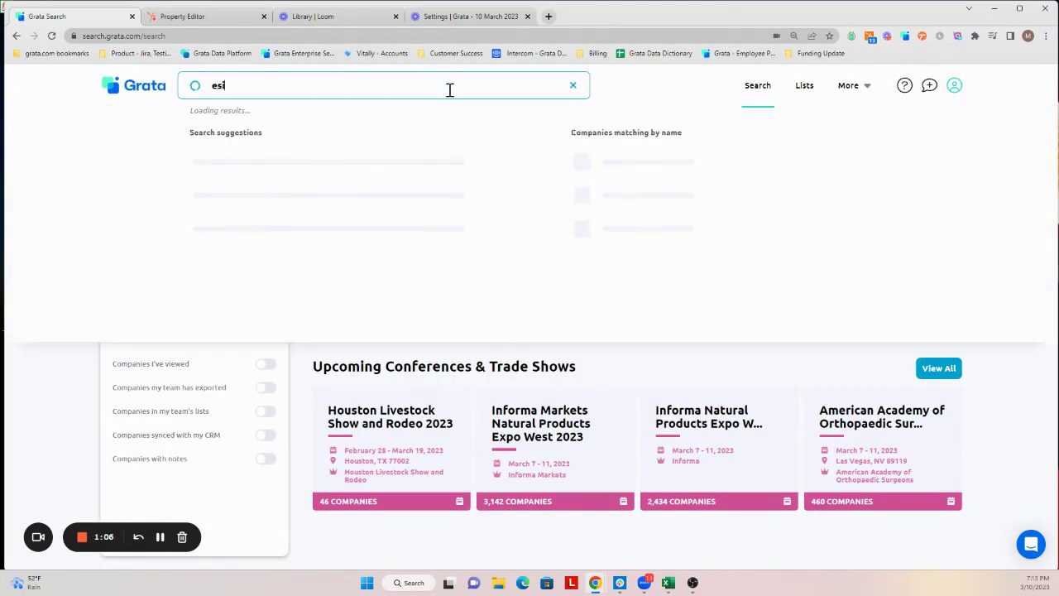
pyautogui.write('i softewa')
pyautogui.press('BackSpace')
pyautogui.press('BackSpace')
pyautogui.write('ware')
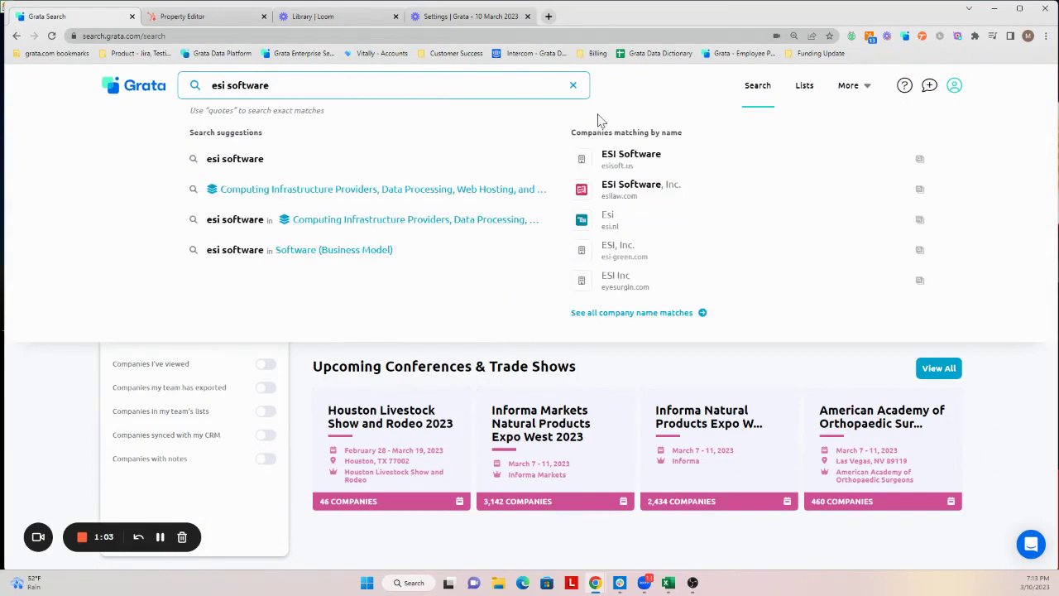
pyautogui.click(655, 158)
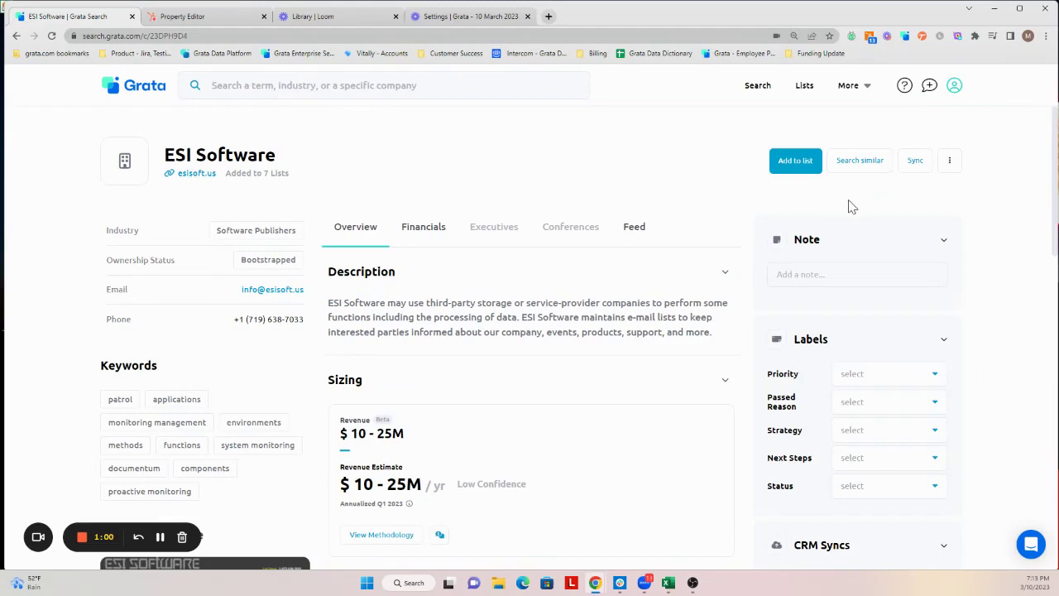
# Sync ESI Software to HubSpot as companies only, without contacts.
pyautogui.click(917, 162)
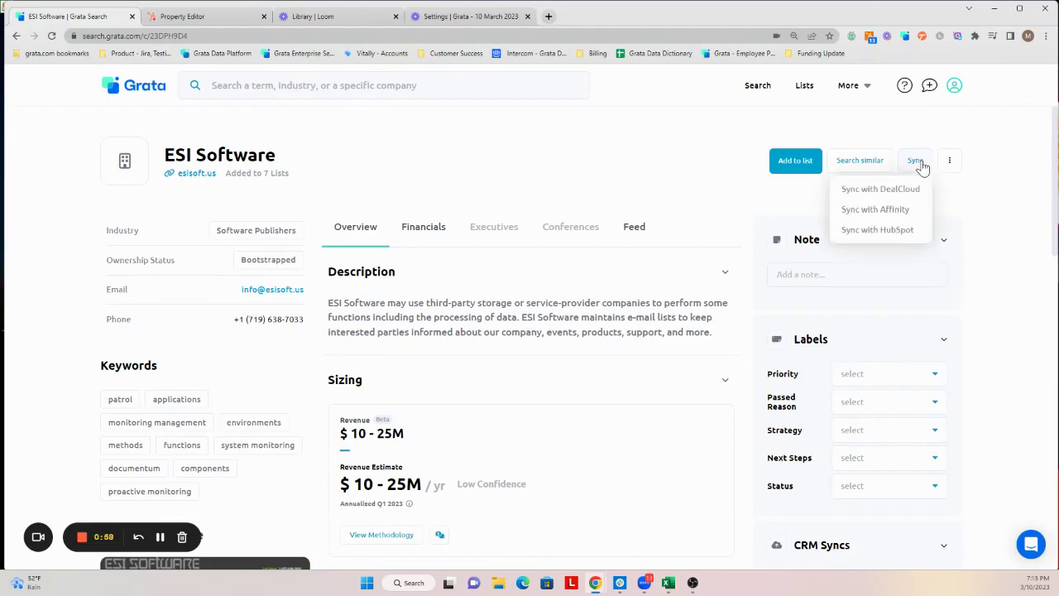
pyautogui.click(909, 232)
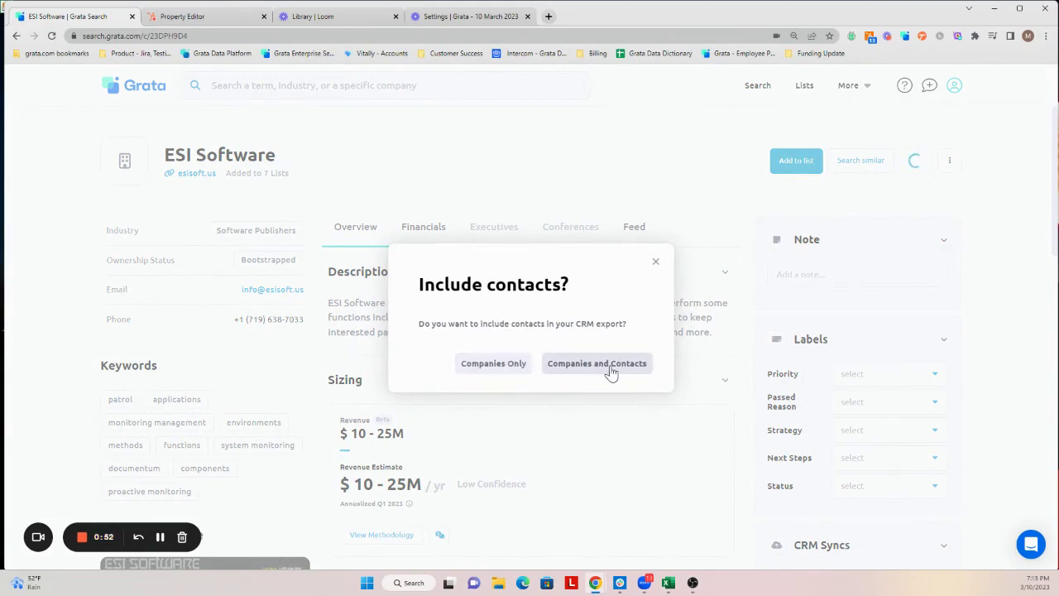
pyautogui.click(501, 365)
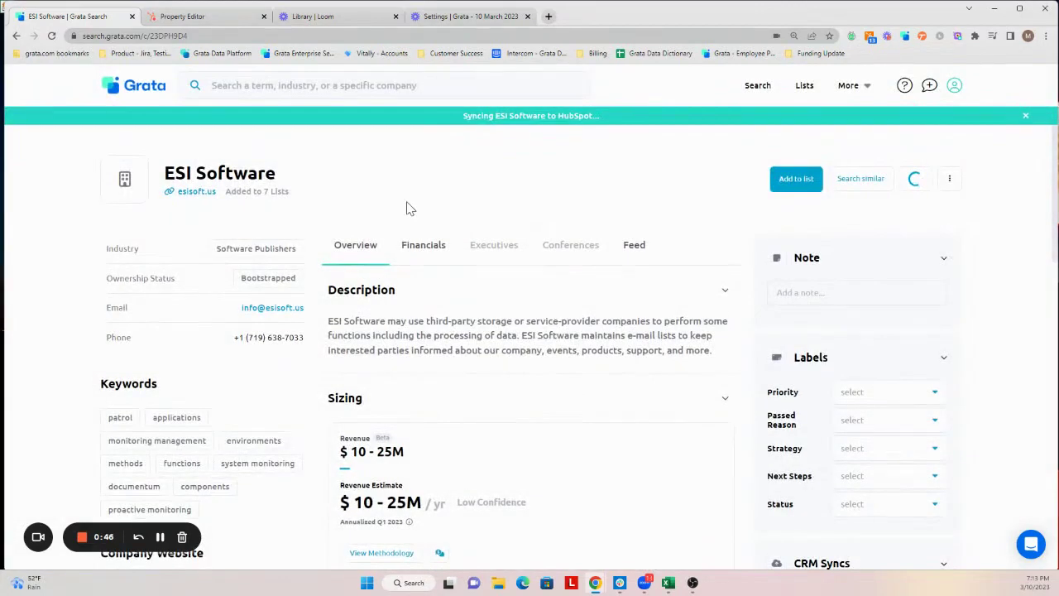
# Check ESI Software's synced HubSpot properties: esisoft.us domain, Colorado Springs, United States.
pyautogui.click(214, 23)
pyautogui.scroll(4, 284, 261)
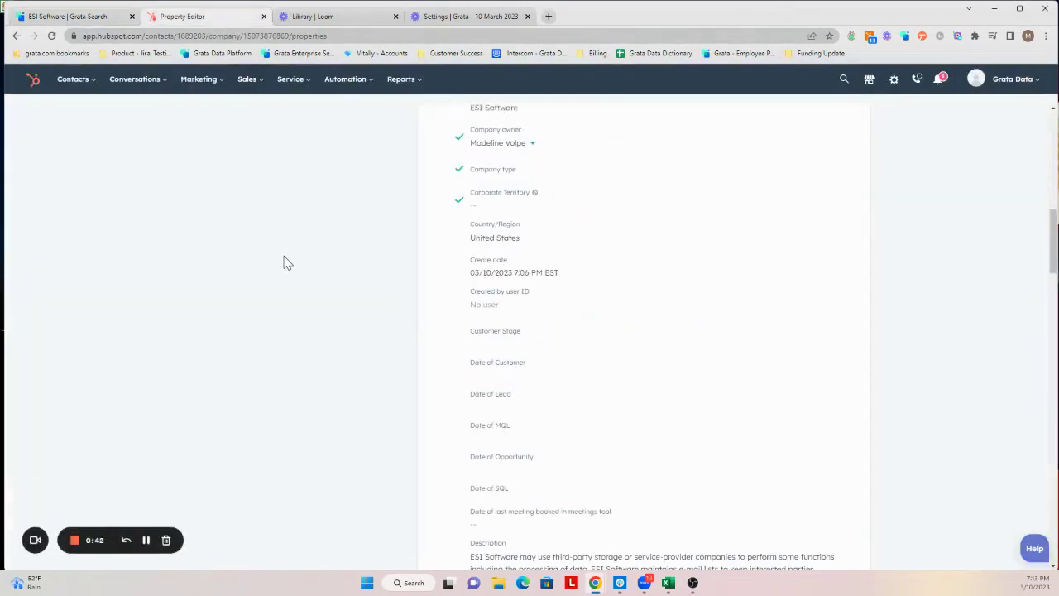
pyautogui.scroll(4, 284, 263)
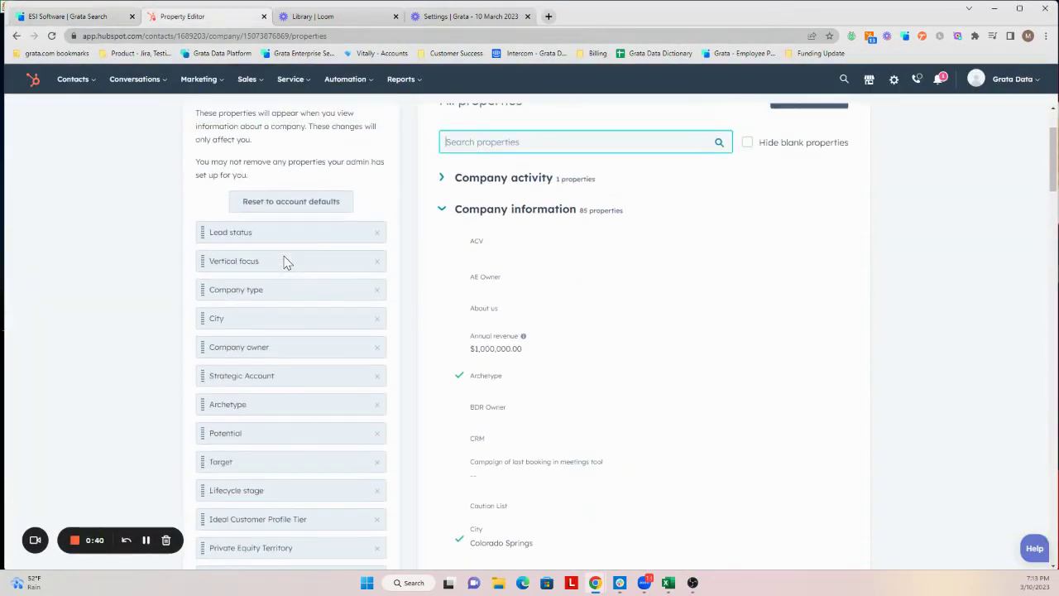
pyautogui.scroll(-8, 284, 262)
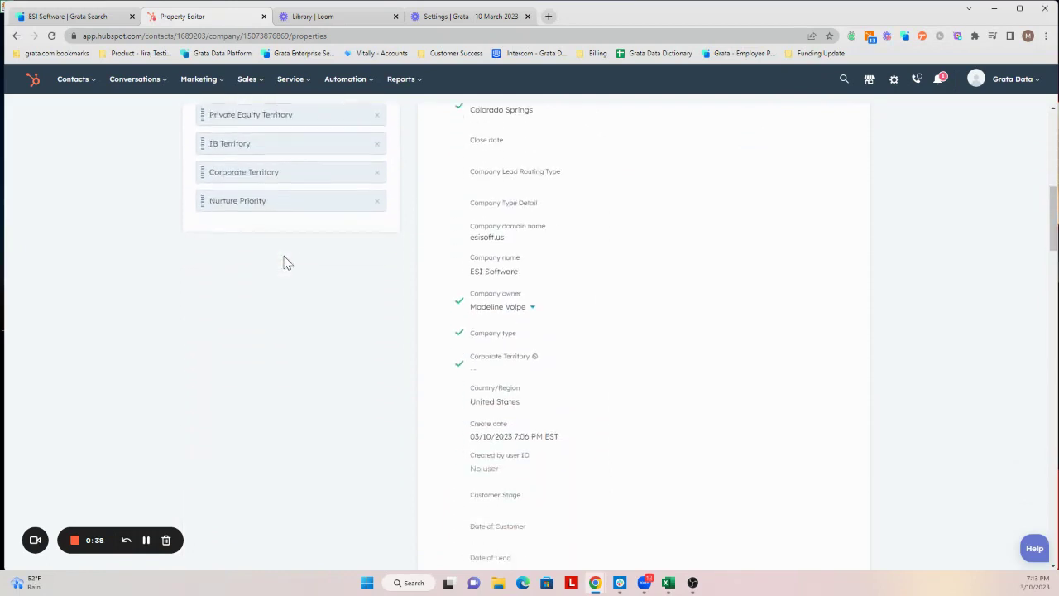